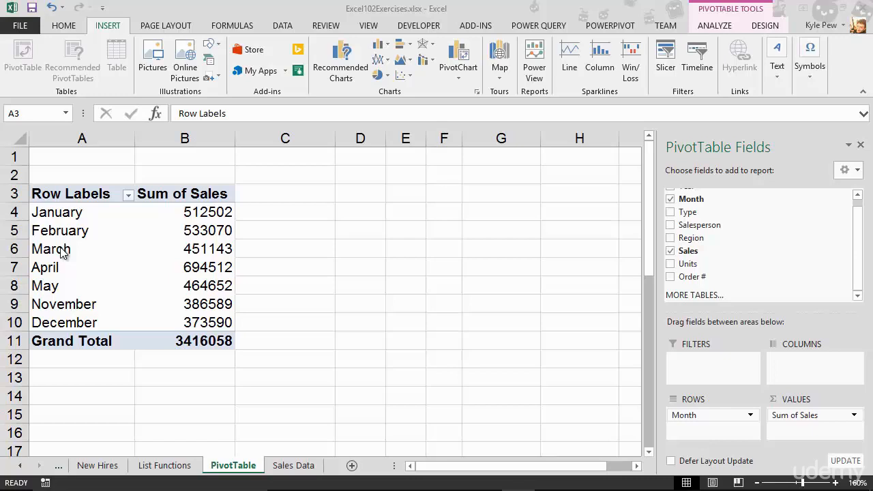
# Group the January, February and March row labels of the PivotTable together with Group Selection
pyautogui.click(40, 212)
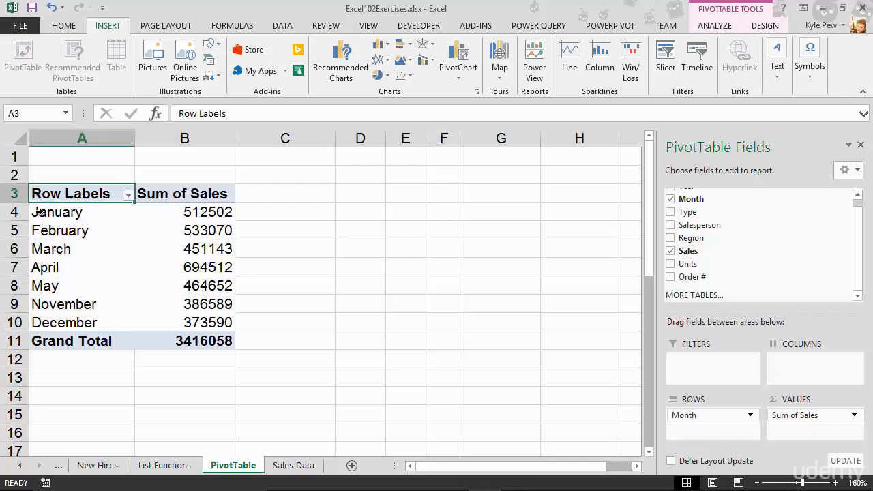
pyautogui.moveTo(41, 212); pyautogui.dragTo(36, 249)
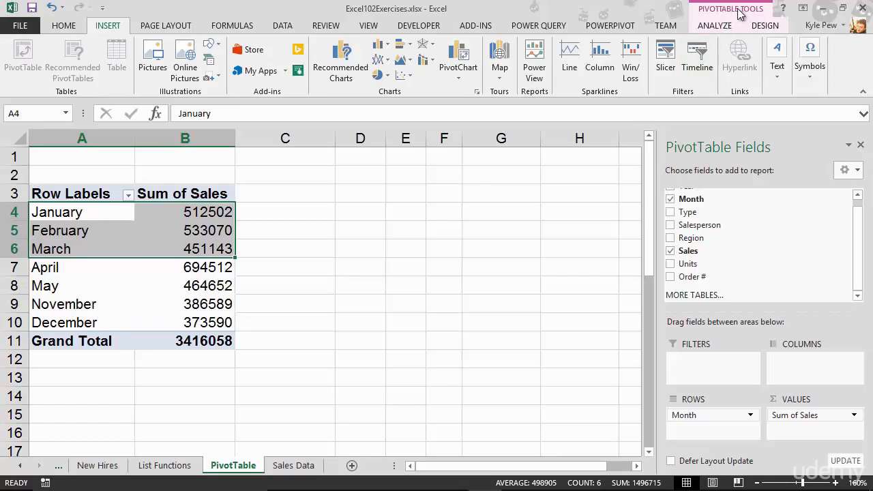
pyautogui.click(719, 26)
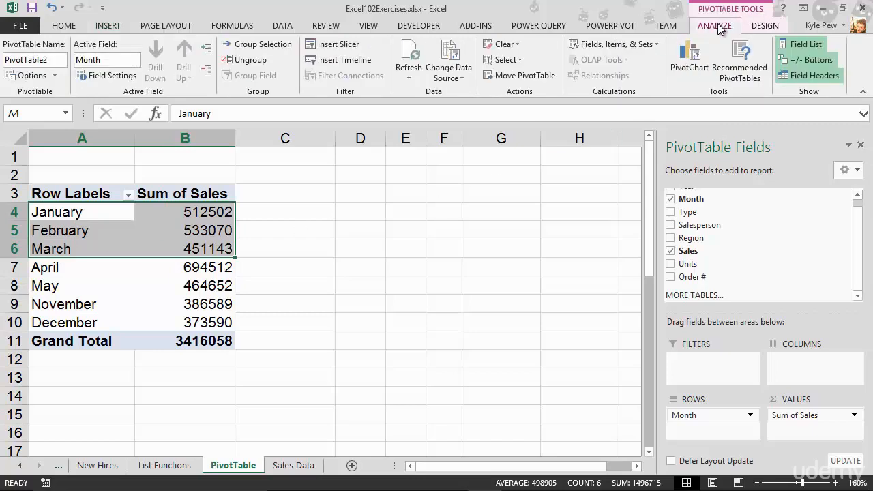
pyautogui.click(765, 27)
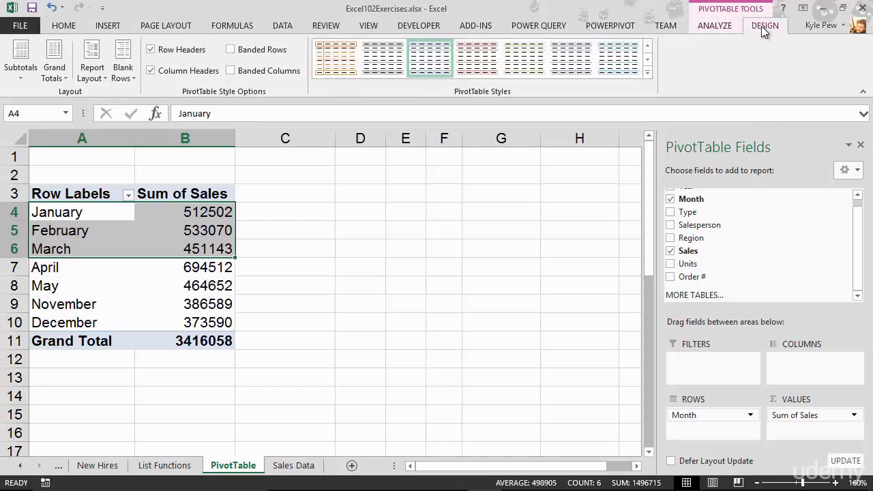
pyautogui.click(722, 27)
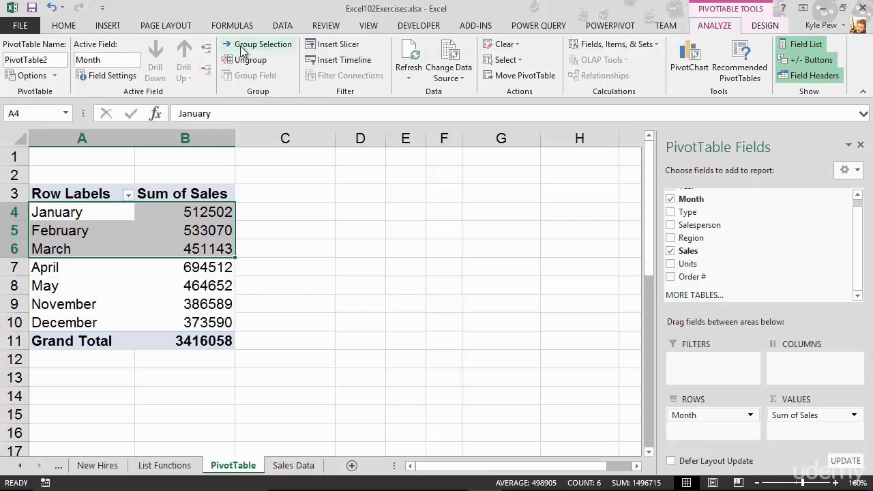
pyautogui.click(287, 46)
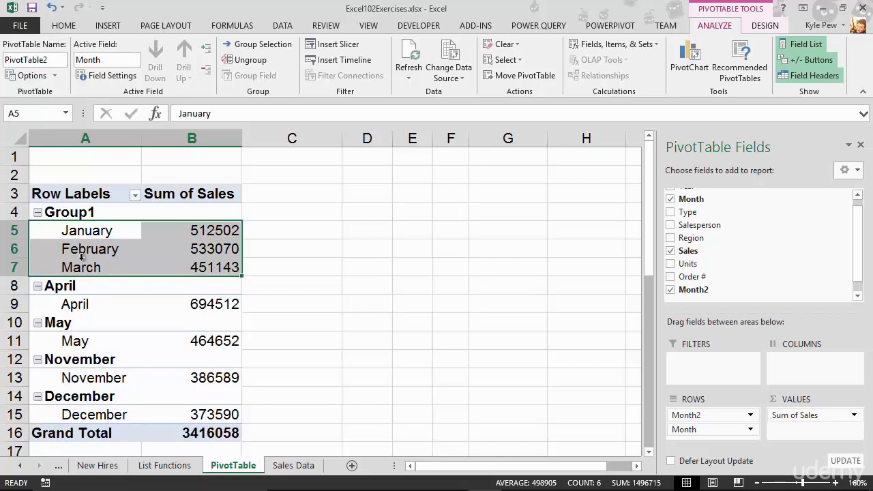
# Rename the January to March group as Qtr 1, and collapse and re-expand it to check its total
pyautogui.click(77, 215)
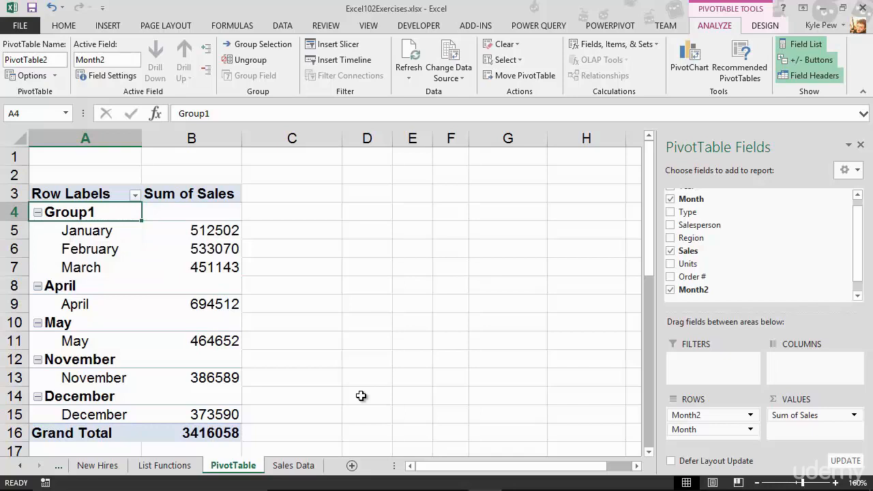
pyautogui.write('Qtr 1')
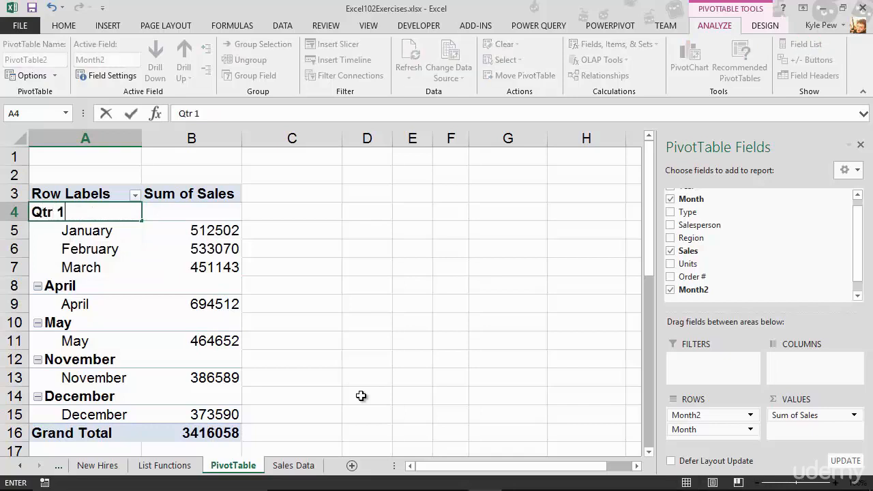
pyautogui.press('Return')
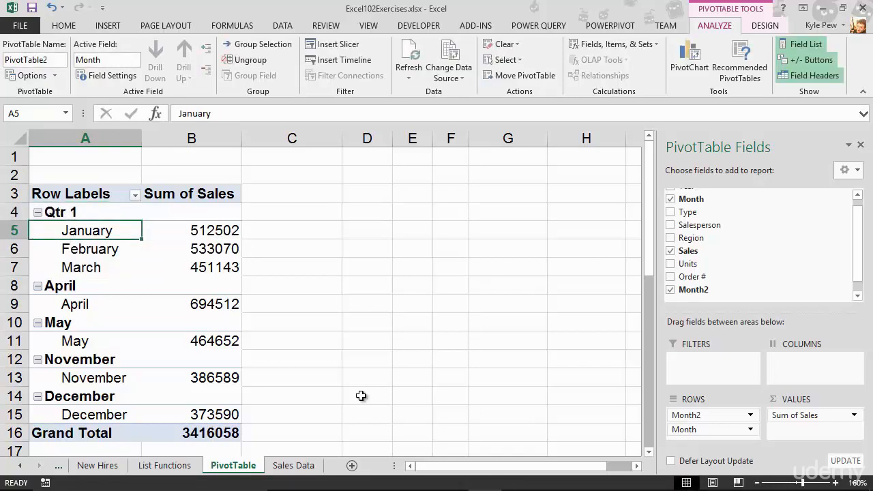
pyautogui.click(39, 213)
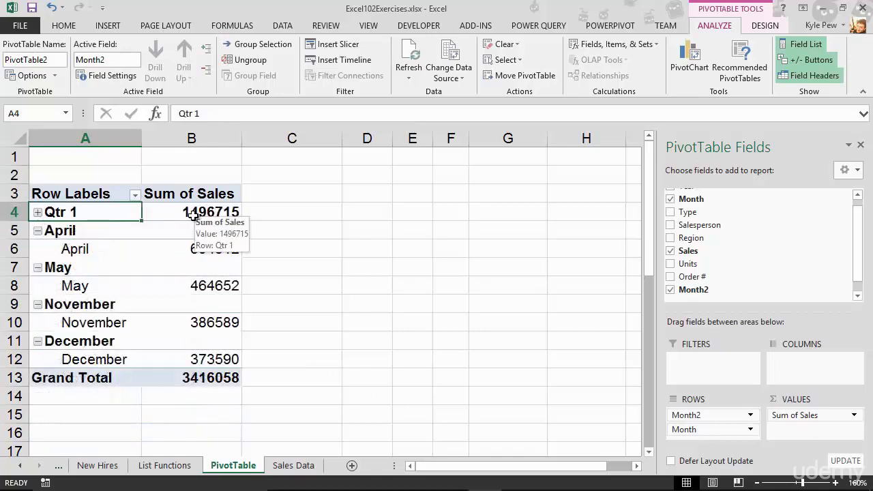
pyautogui.click(38, 212)
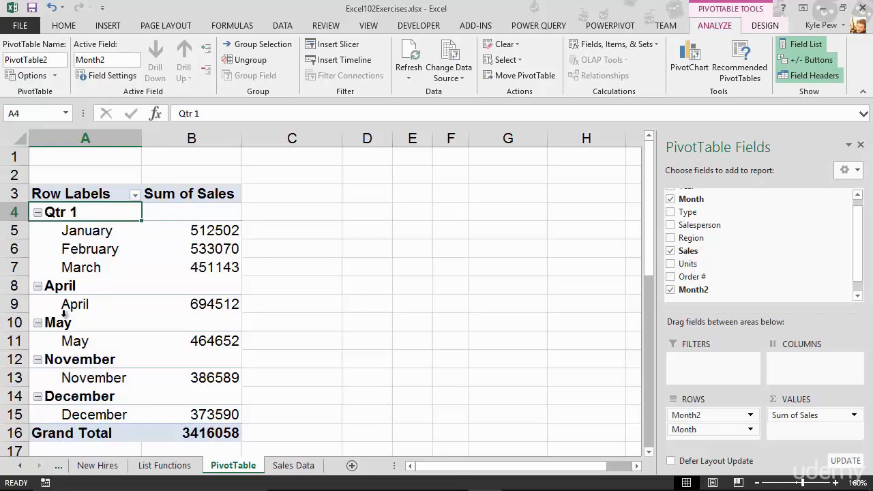
# Group the April and May row labels of the PivotTable together with Group Selection
pyautogui.moveTo(69, 305); pyautogui.dragTo(71, 342)
pyautogui.moveTo(73, 287); pyautogui.dragTo(71, 340)
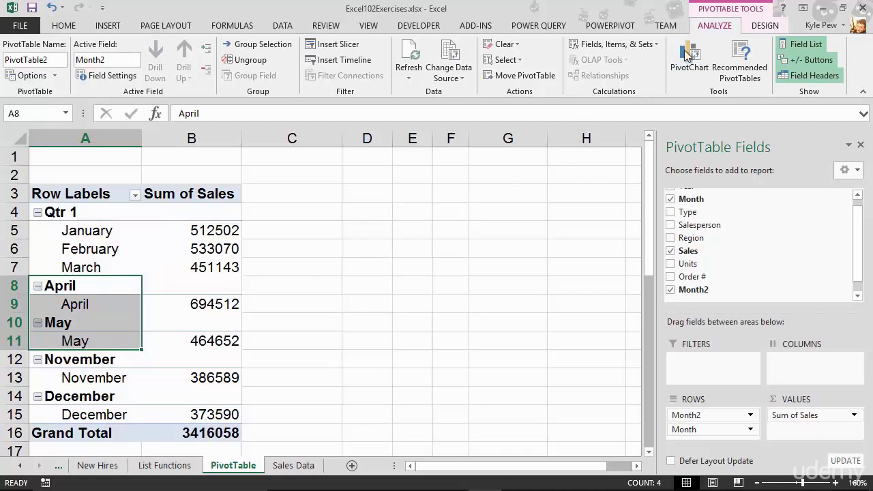
pyautogui.click(256, 47)
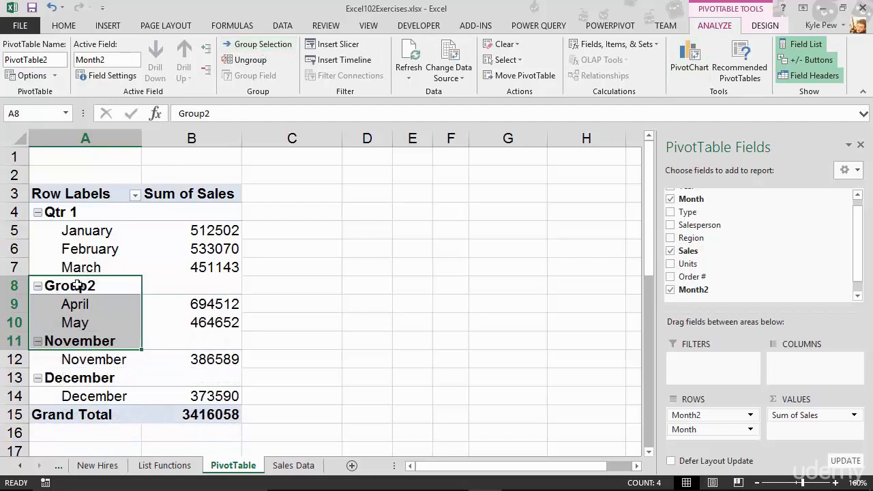
# Rename the active field that holds the month groups as Qtr 2Month2
pyautogui.click(77, 285)
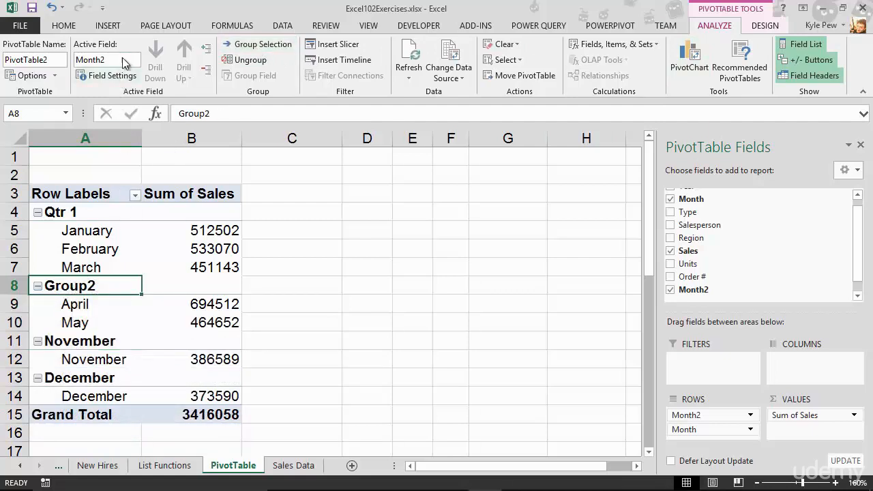
pyautogui.write('A')
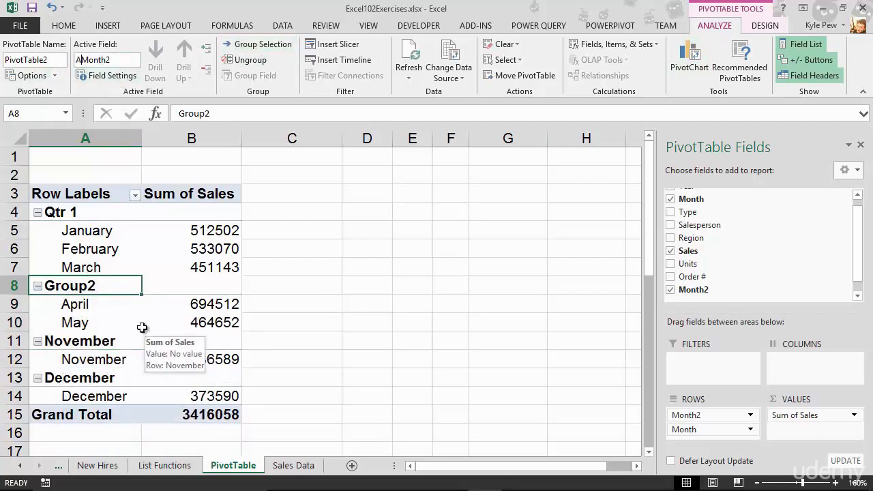
pyautogui.press('BackSpace')
pyautogui.write('Qtr 2')
pyautogui.press('Return')
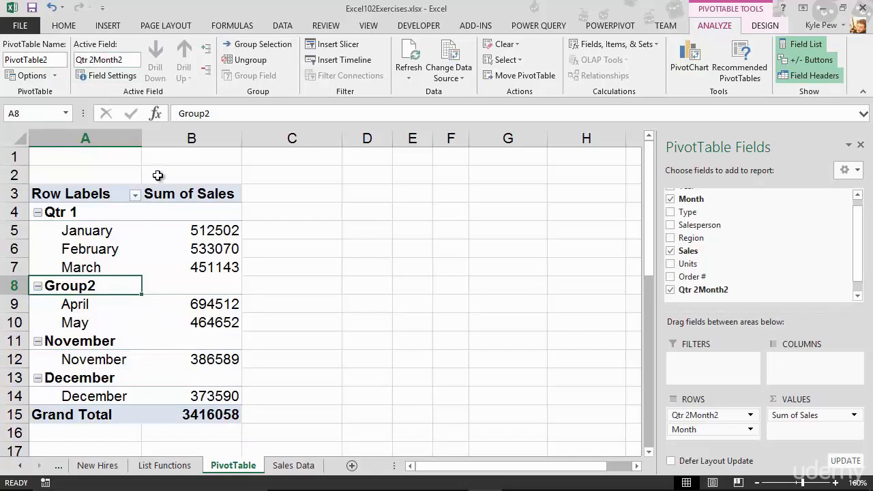
pyautogui.press('Down')
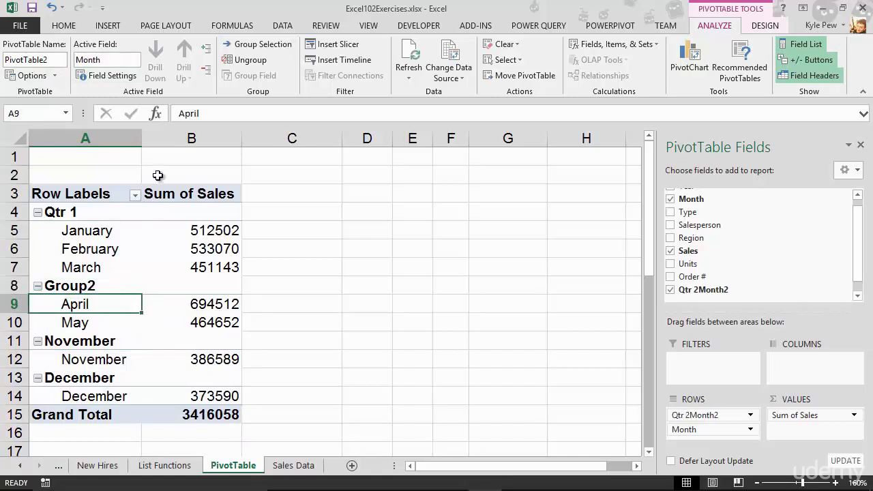
# Rename the April and May group label as Qtr 2
pyautogui.click(61, 285)
pyautogui.write('Qtr 1')
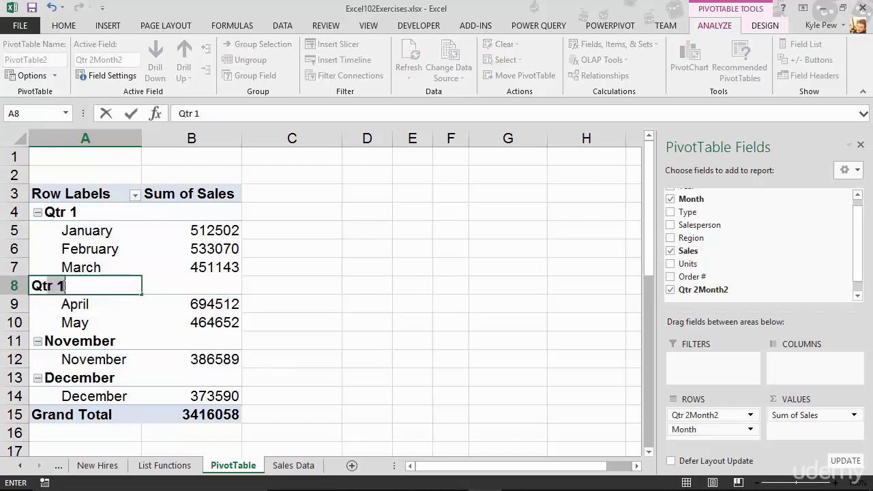
pyautogui.press('BackSpace')
pyautogui.write('2')
pyautogui.press('Return')
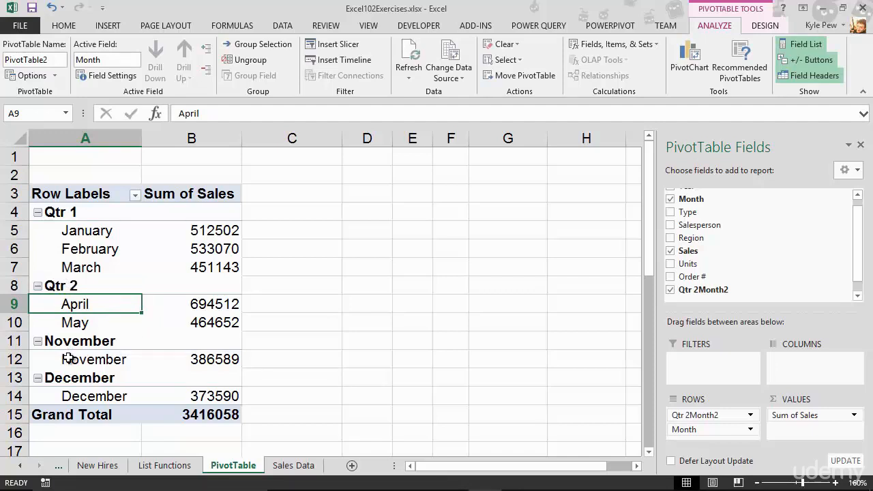
# Group the November and December row labels together and name the group Qtr 4
pyautogui.moveTo(68, 341); pyautogui.dragTo(70, 394)
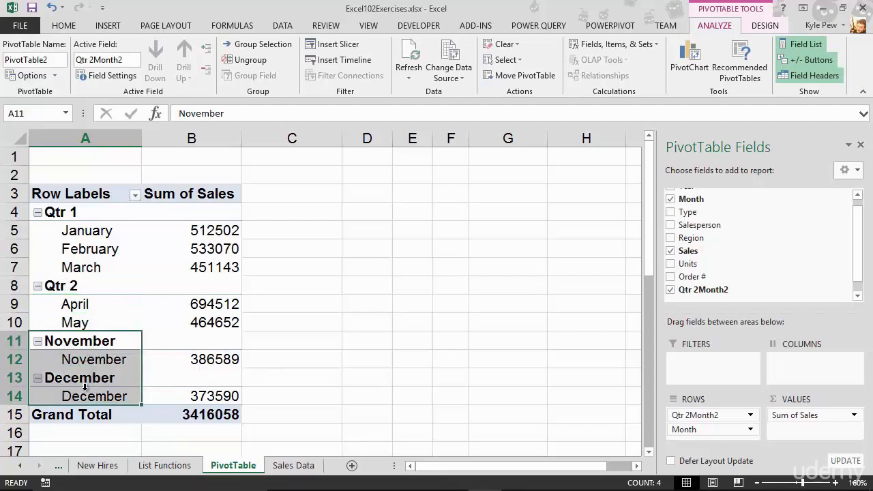
pyautogui.click(259, 45)
pyautogui.click(83, 340)
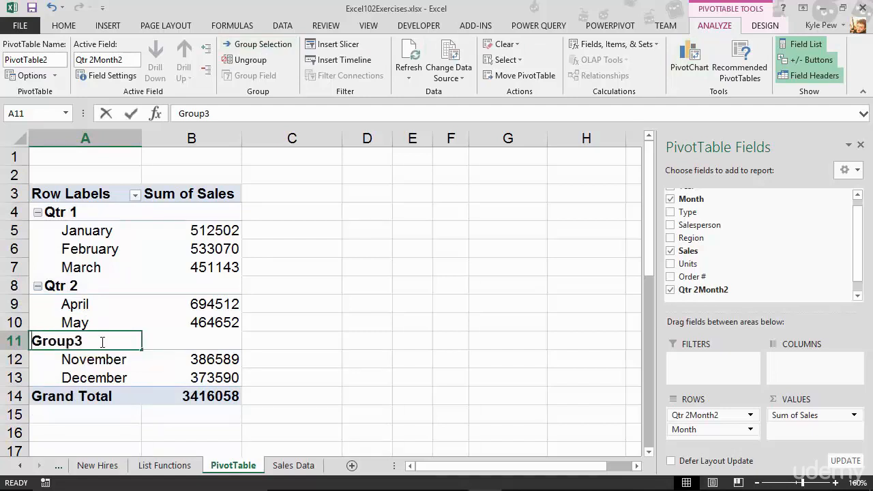
pyautogui.write('QTR')
pyautogui.press('BackSpace')
pyautogui.press('BackSpace')
pyautogui.write('tr 4')
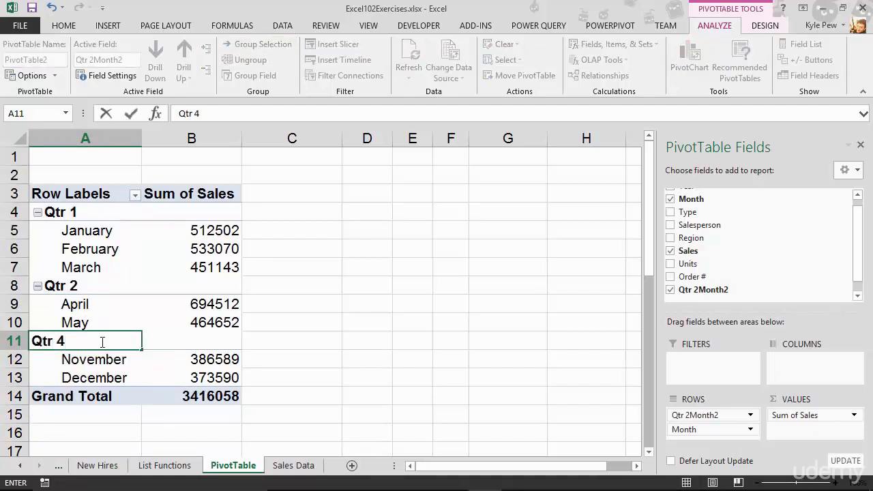
pyautogui.press('Return')
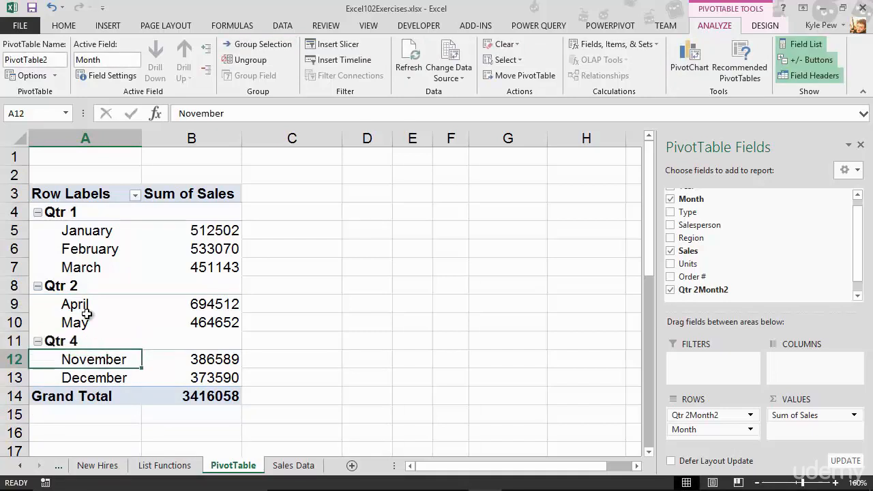